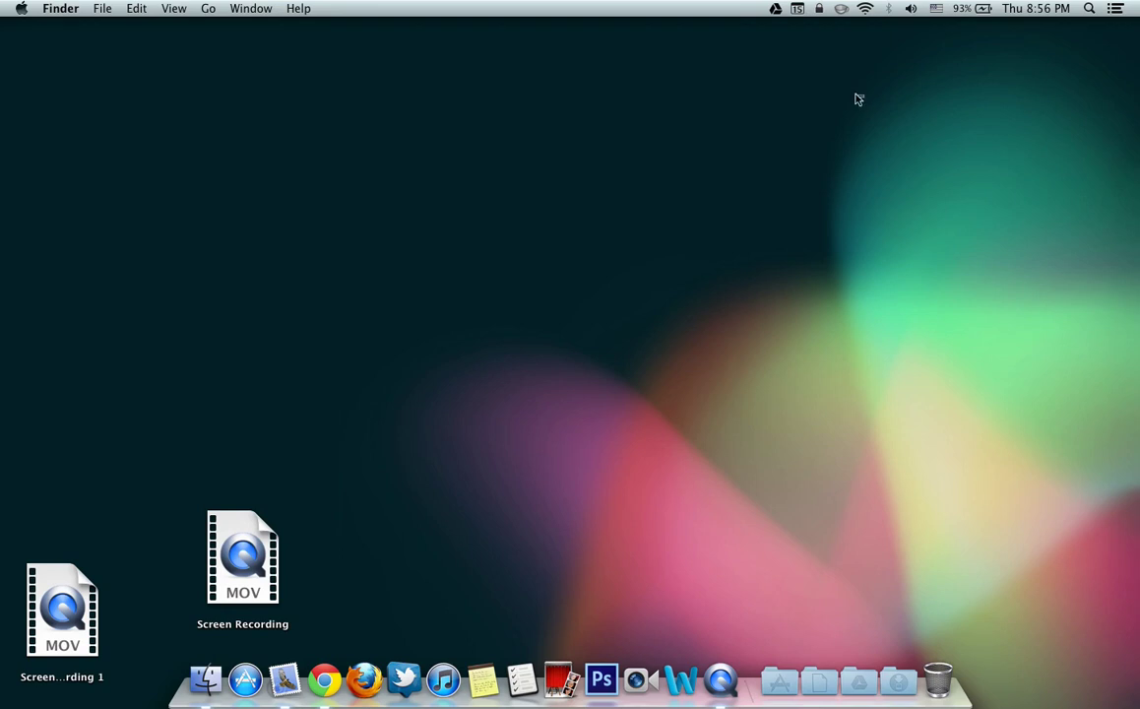
Check Google Drive's sync status and options in its menu-bar menu, then close it.
left_click_drag(854, 94, 754, 46)
left_click_drag(803, 130, 778, 17)
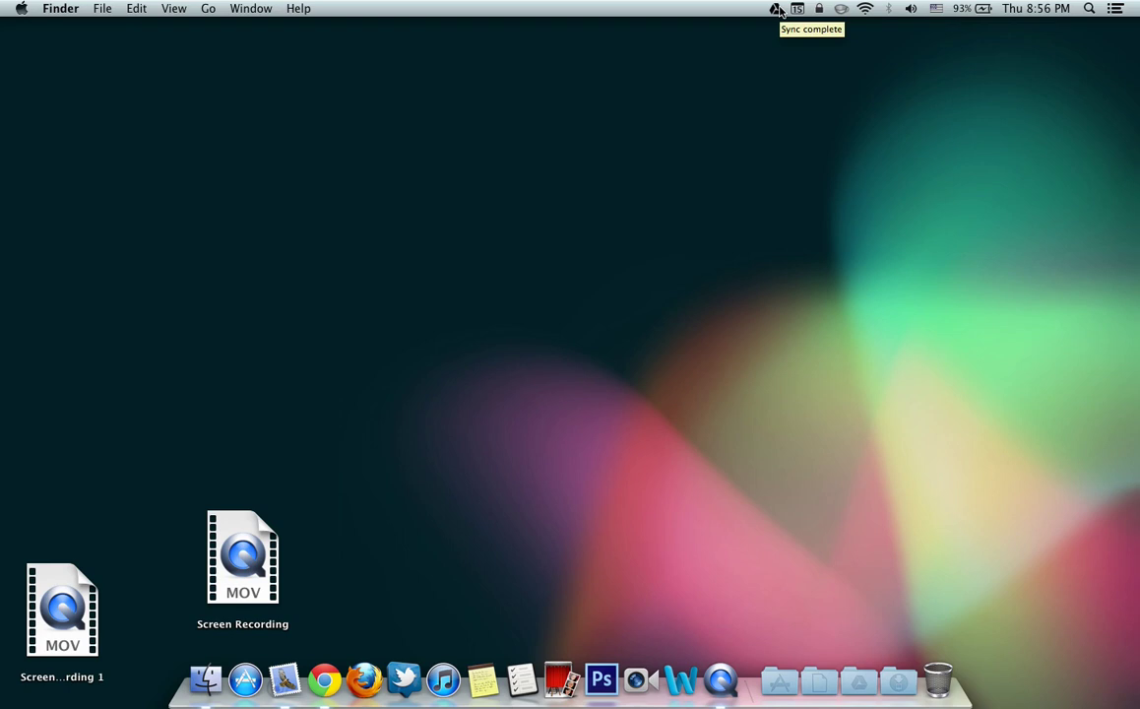
left_click(778, 11)
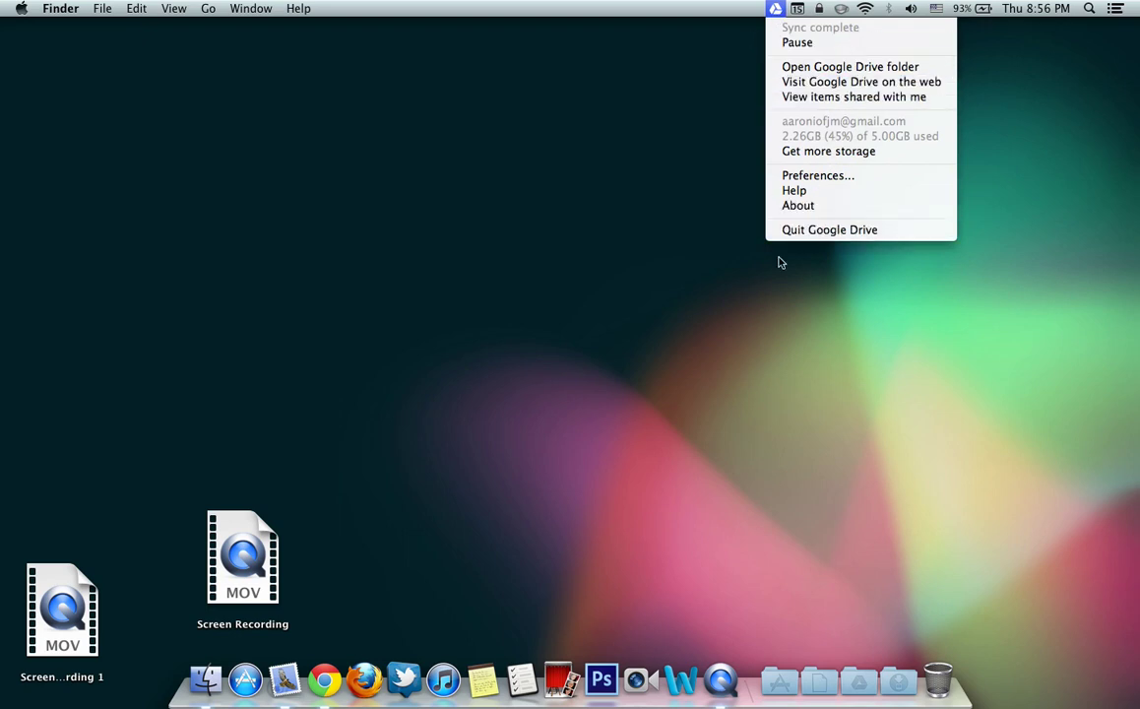
left_click(732, 144)
Browse Fantastical's mini calendar through December 2012 and January 2013, back to November 2012.
left_click(798, 9)
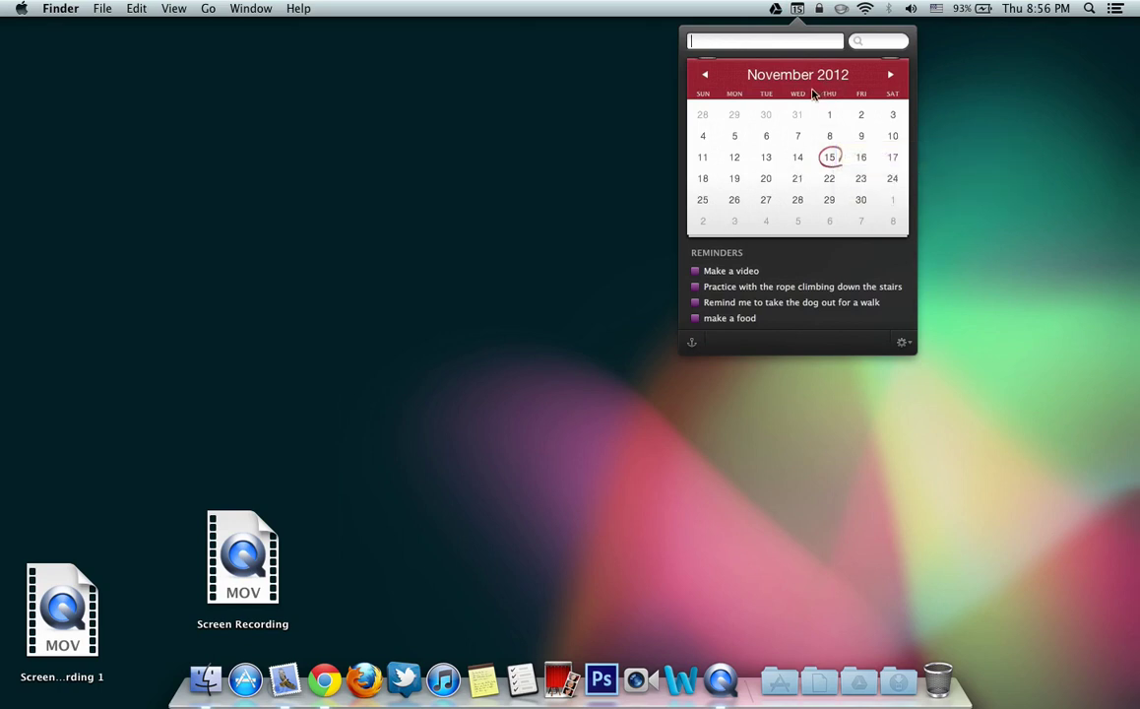
left_click(891, 76)
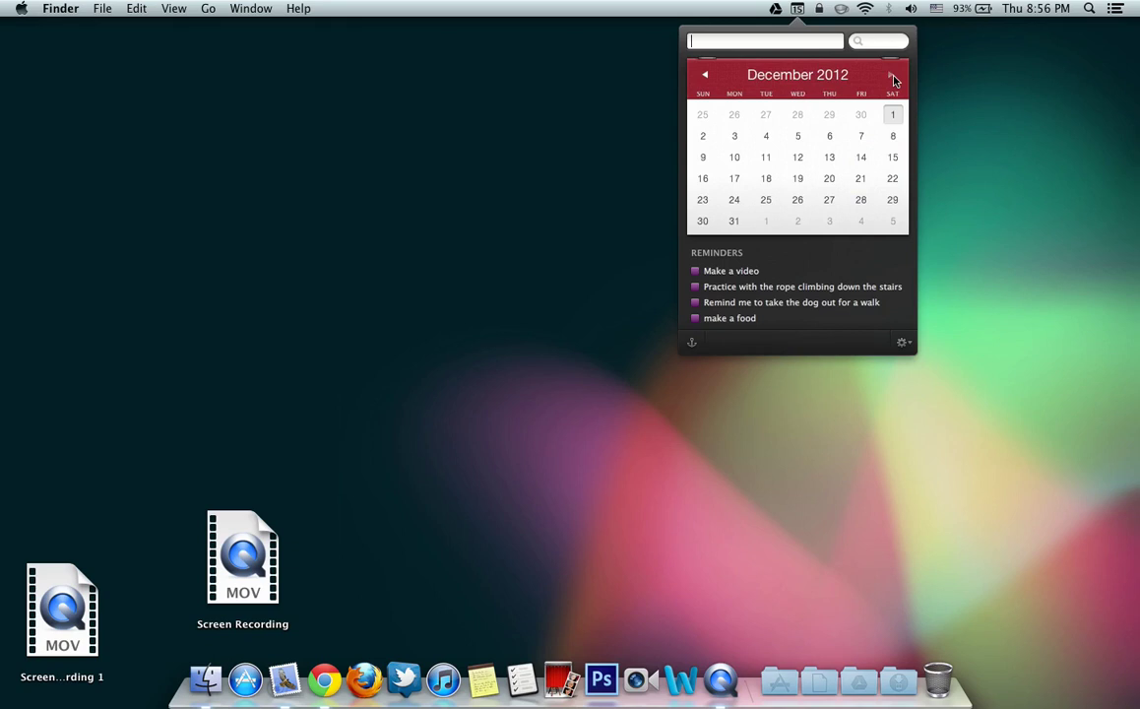
left_click(891, 76)
left_click(891, 76)
left_click(891, 76)
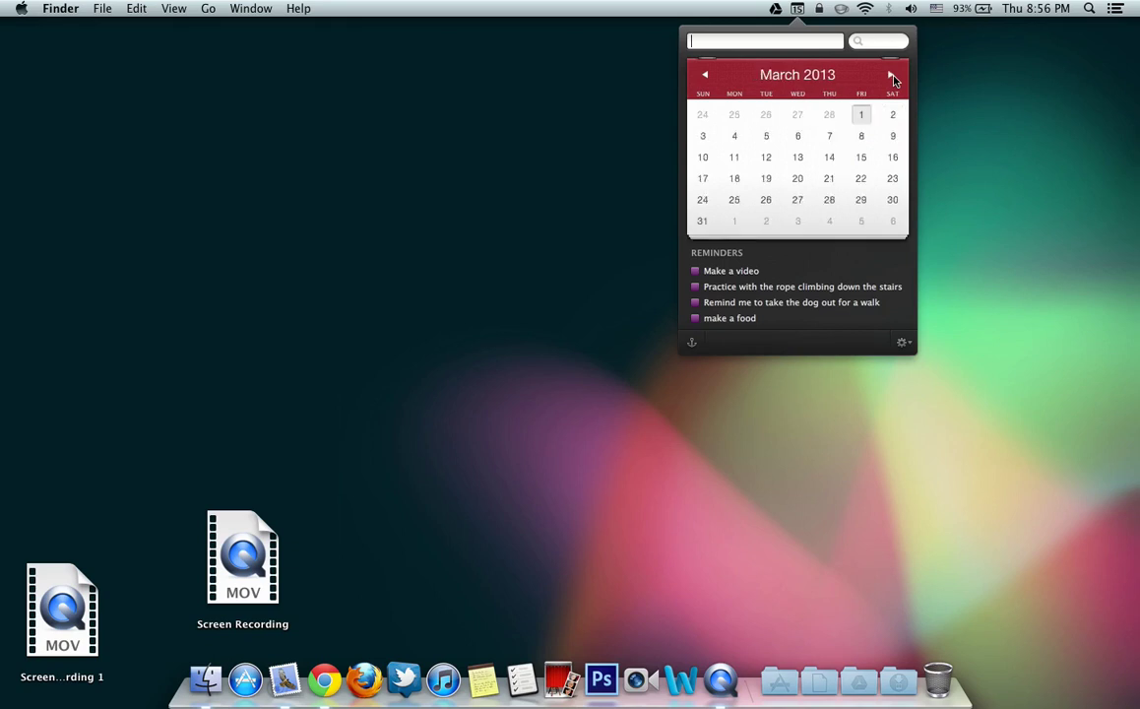
left_click(708, 76)
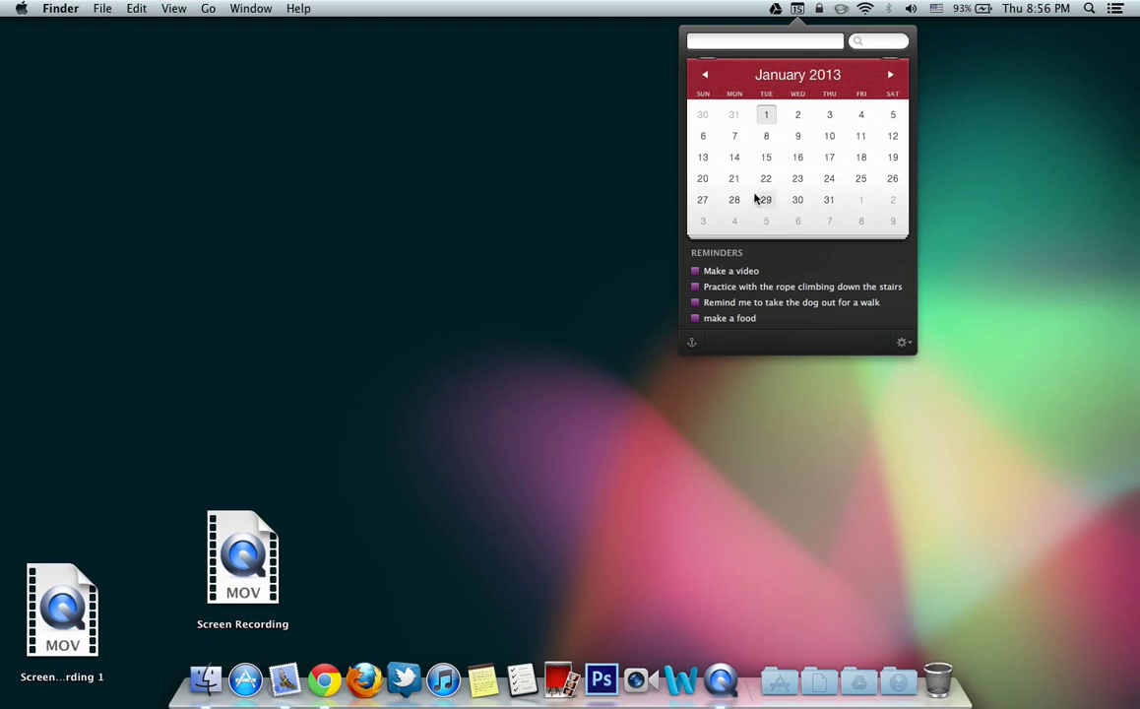
left_click(861, 221)
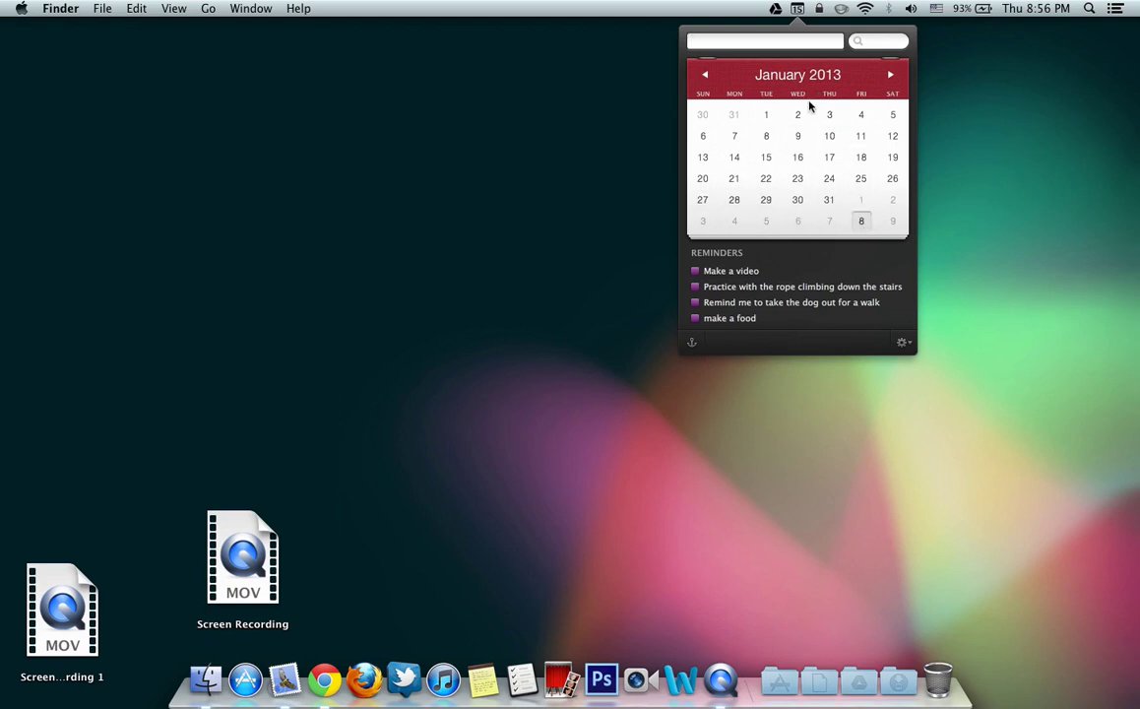
left_click(706, 76)
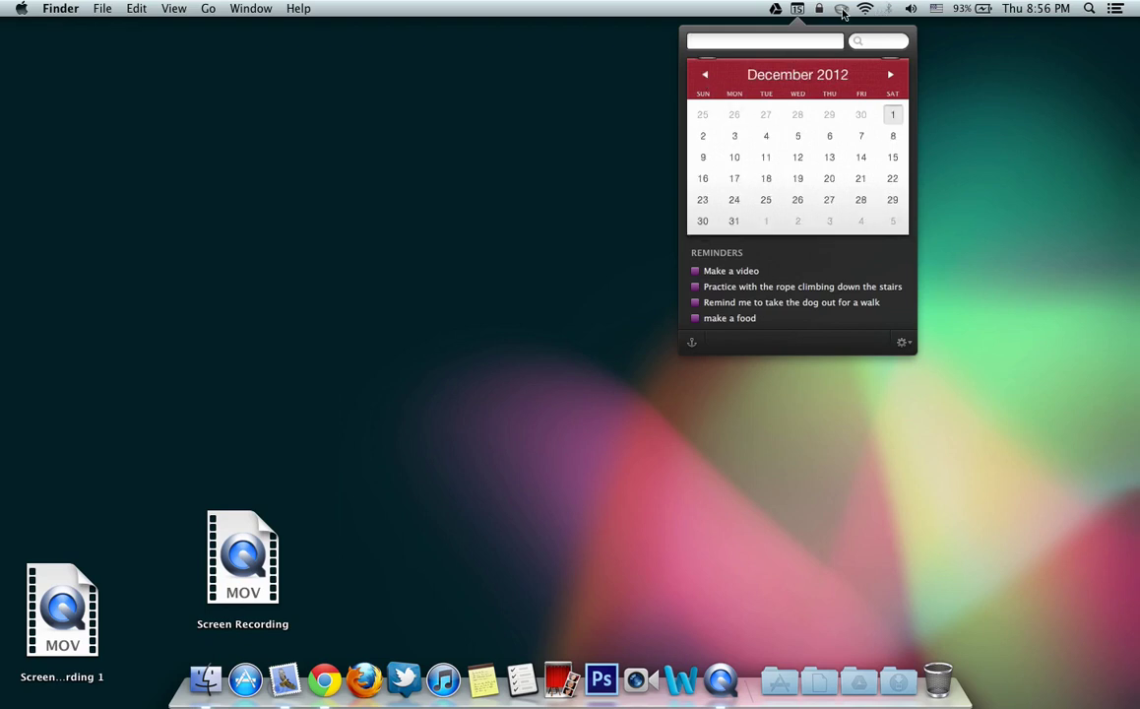
left_click(705, 79)
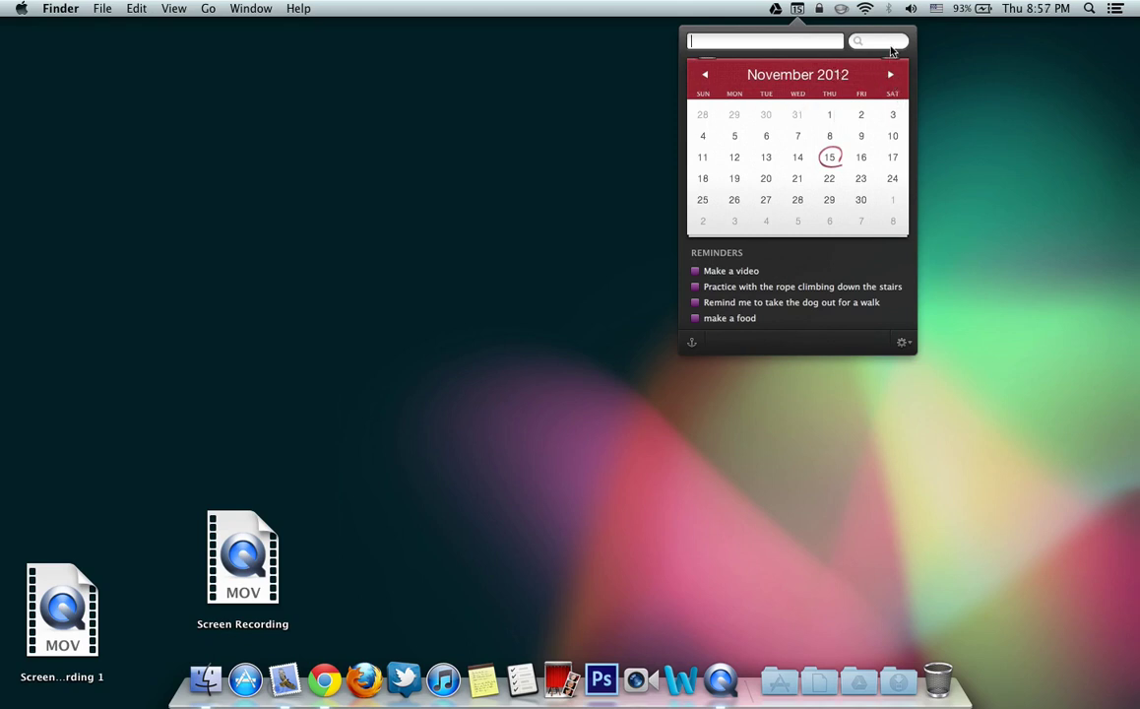
left_click(890, 44)
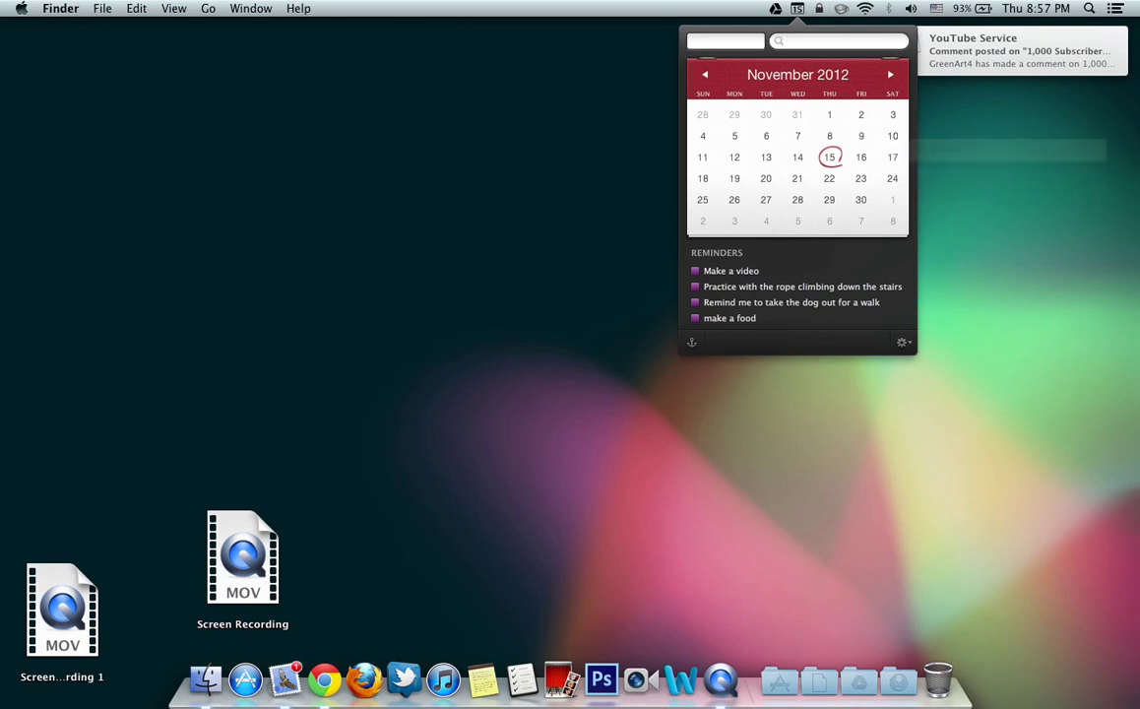
Switch off Notification Center alerts and banners, then reopen Fantastical's mini calendar.
left_click(1115, 8)
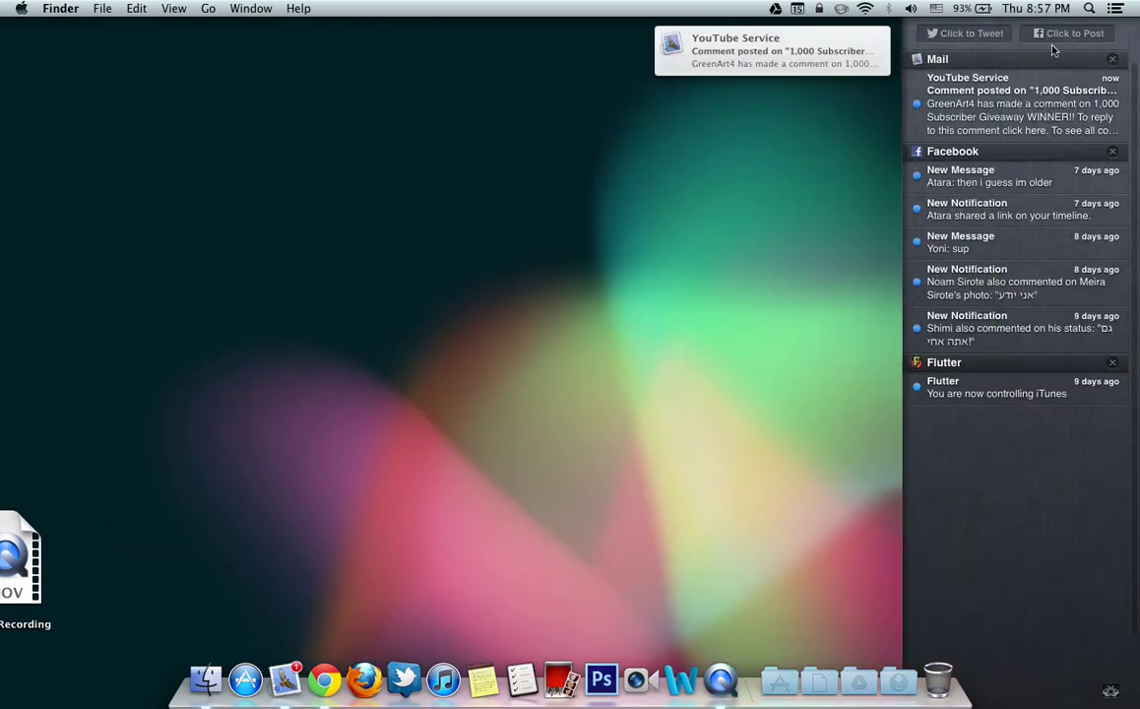
scroll(975, 101, "up", 2)
scroll(975, 102, "up", 2)
left_click(1088, 37)
left_click(825, 92)
left_click(798, 8)
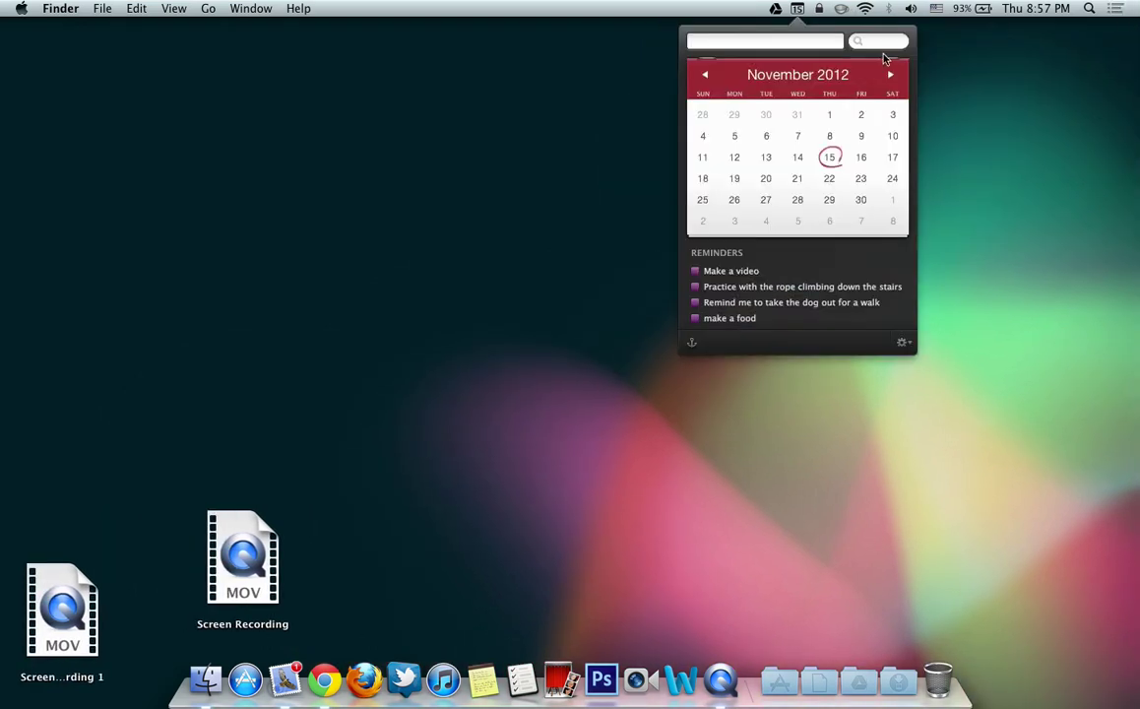
Search Fantastical for 'take the garbage out tomorrow at 730 pm' and select the phrase.
left_click(884, 46)
type("take")
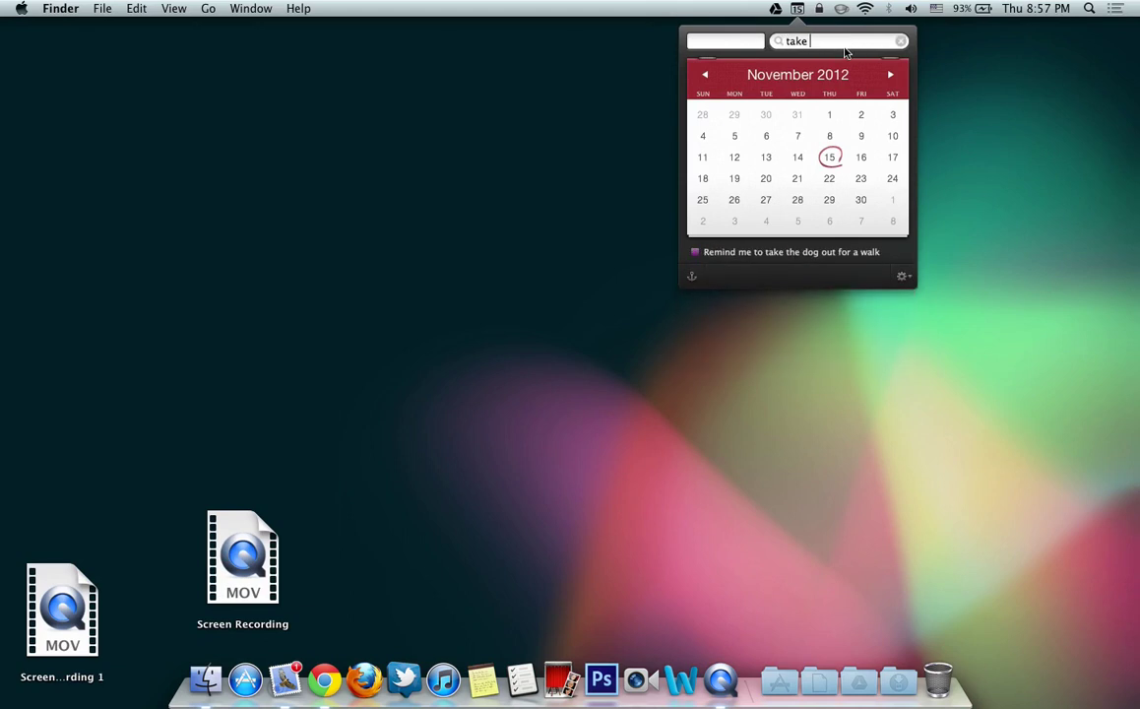
key("Down")
type("the gro")
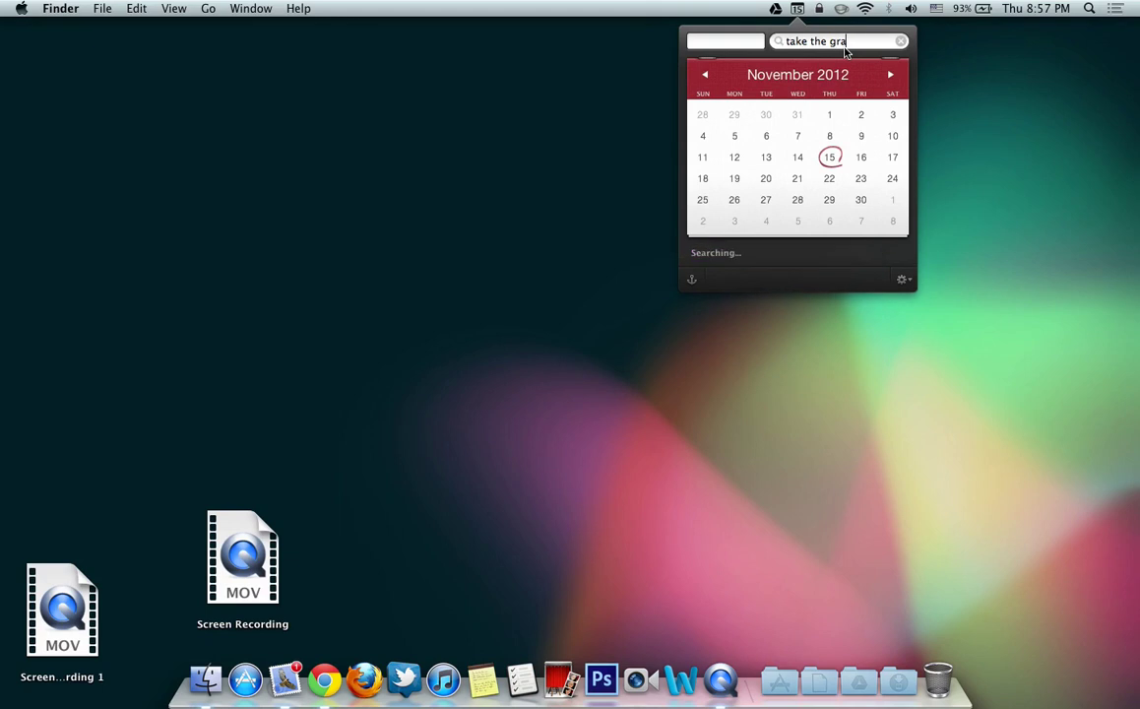
key("BackSpace")
type("ar")
type("age out")
type(" tomorrow atg")
key("BackSpace")
type("730 pm")
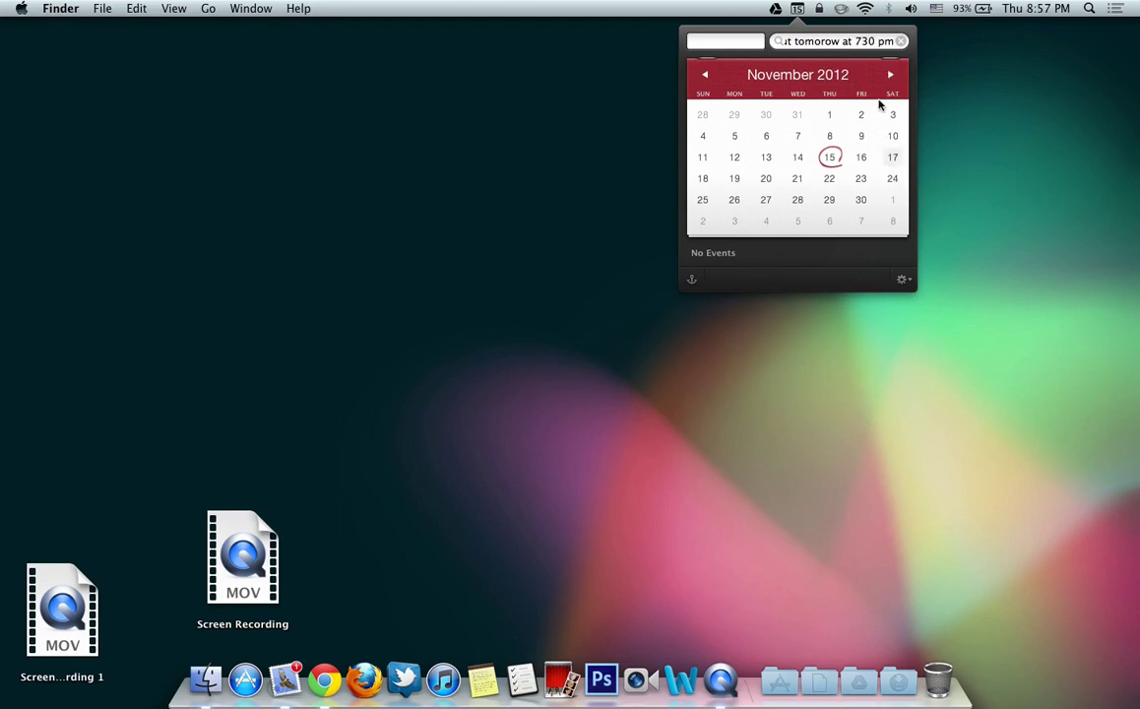
triple_click(837, 46)
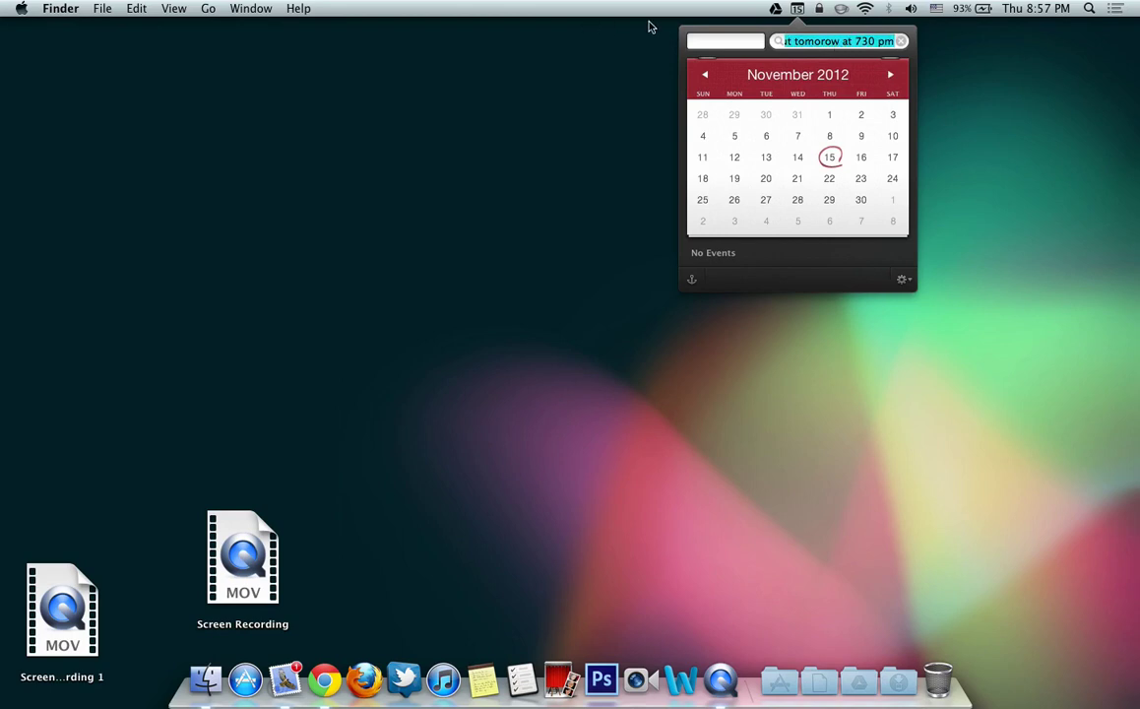
Draft the event 'take the garbage out tomorrow at 730 pm' for 11/16/2012, 7:30–8:30 PM on Home.
left_click(690, 41)
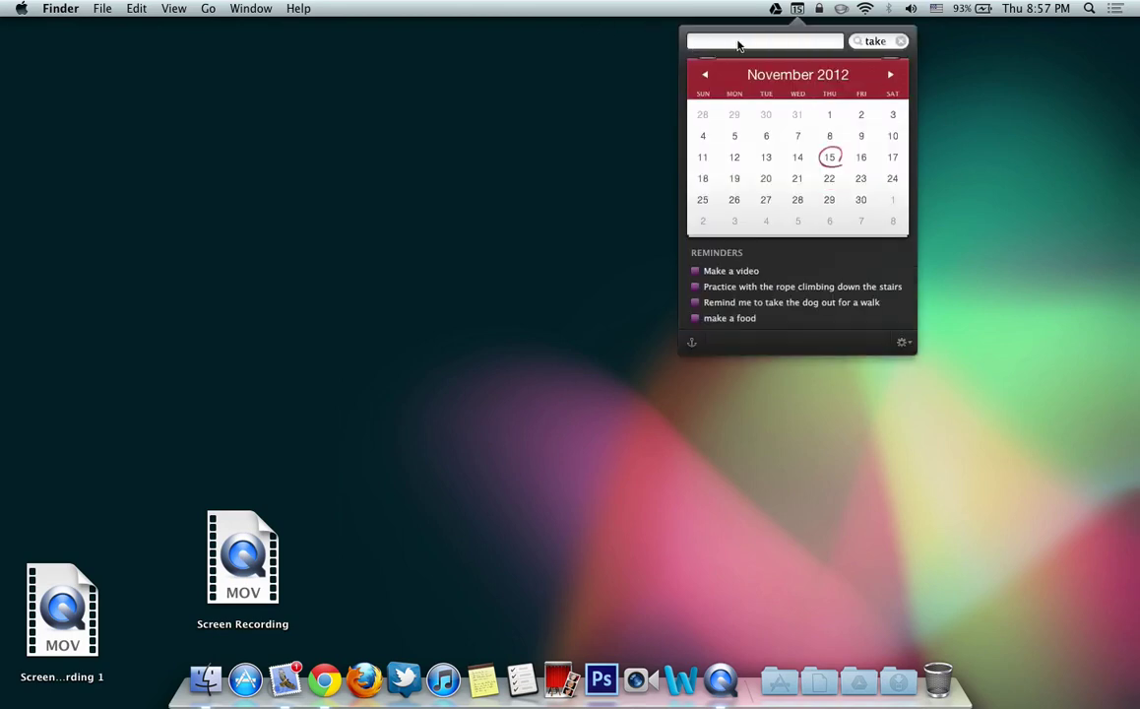
type("take the garbage out tomorow at 730 pm")
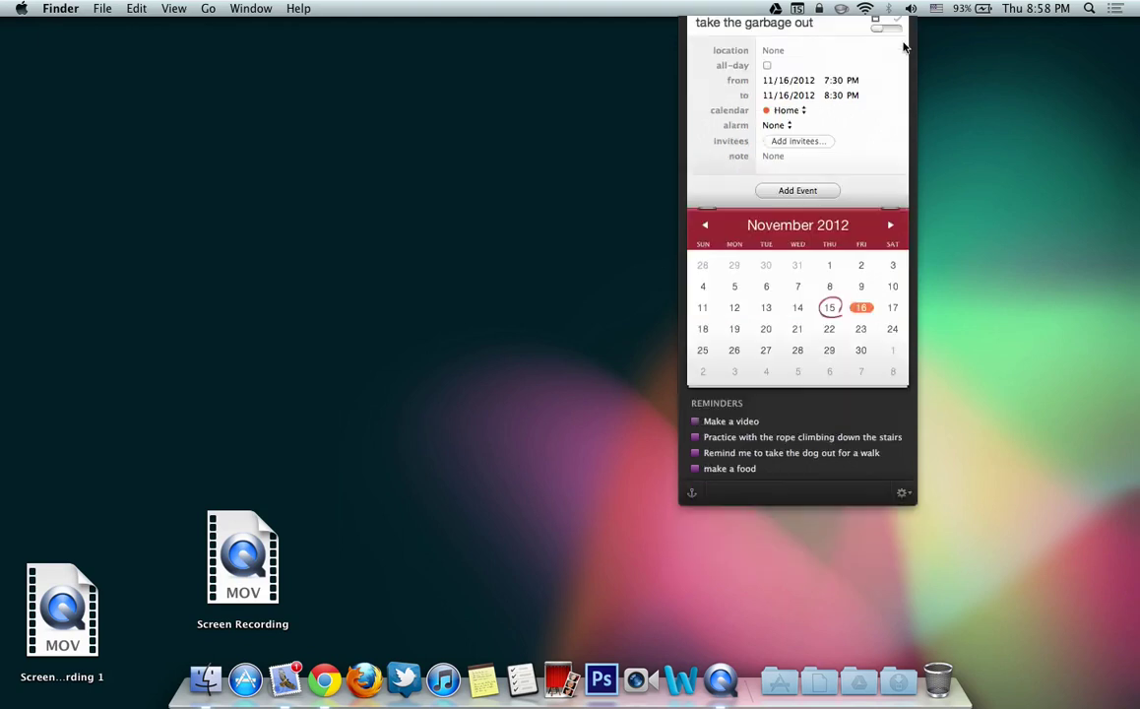
left_click(900, 44)
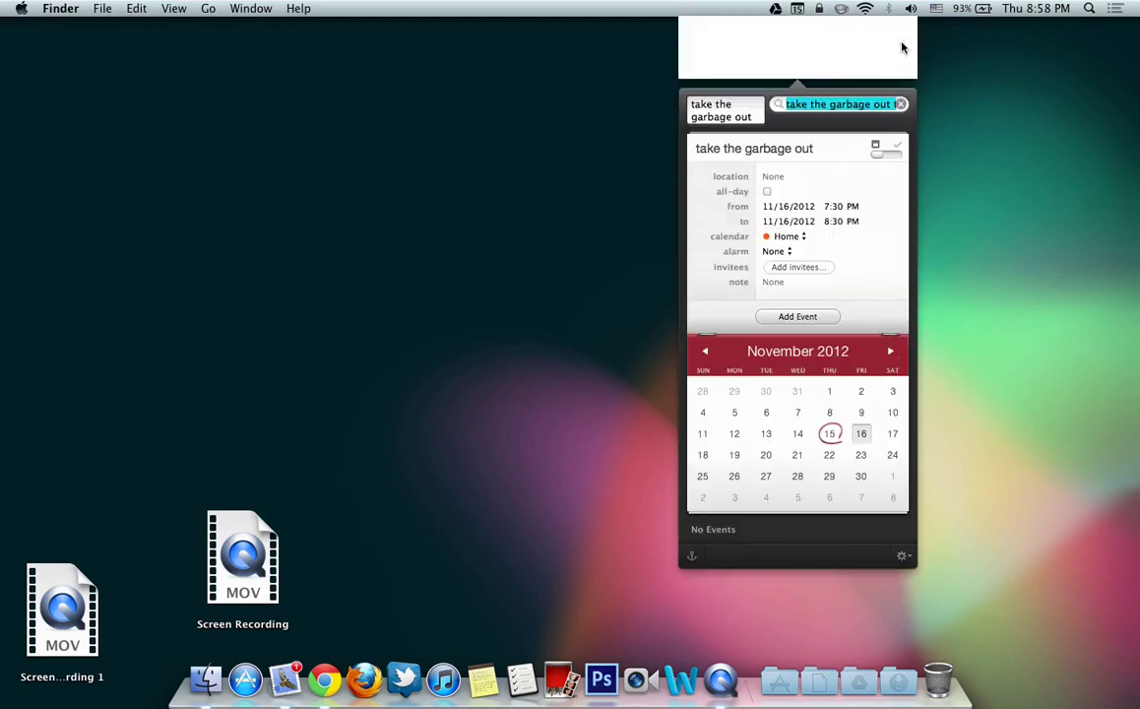
Clear Fantastical's search, close its calendar, and bring up the Lock menu-bar menu.
left_click(902, 42)
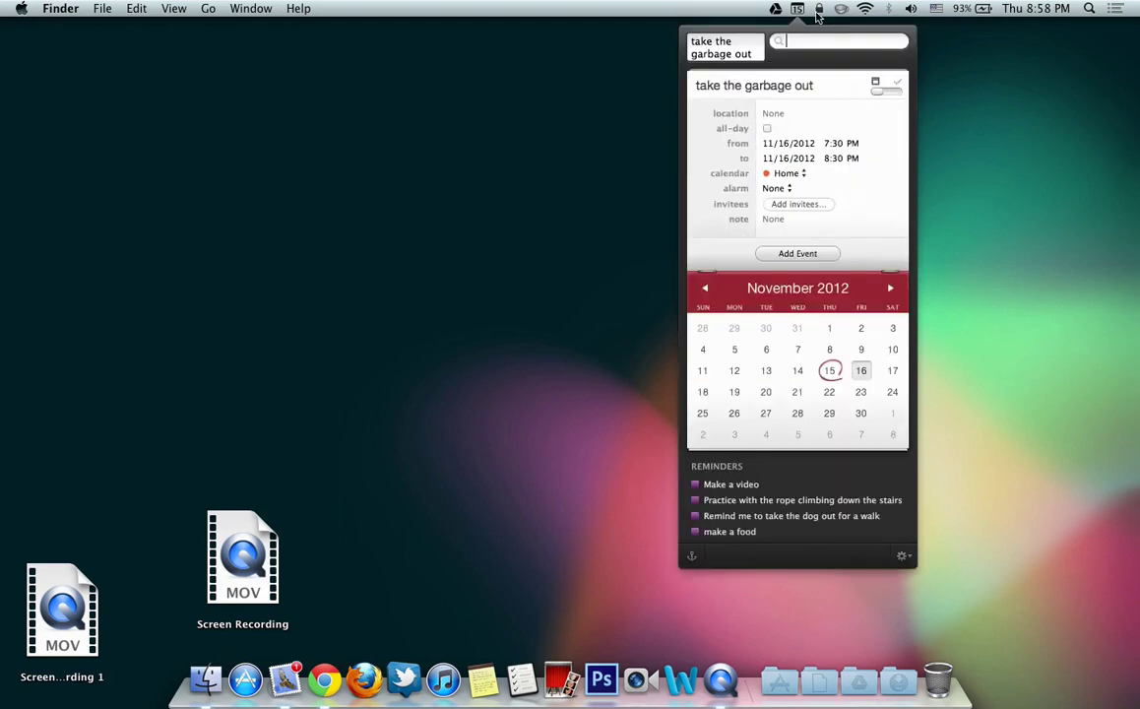
left_click(653, 104)
left_click(819, 9)
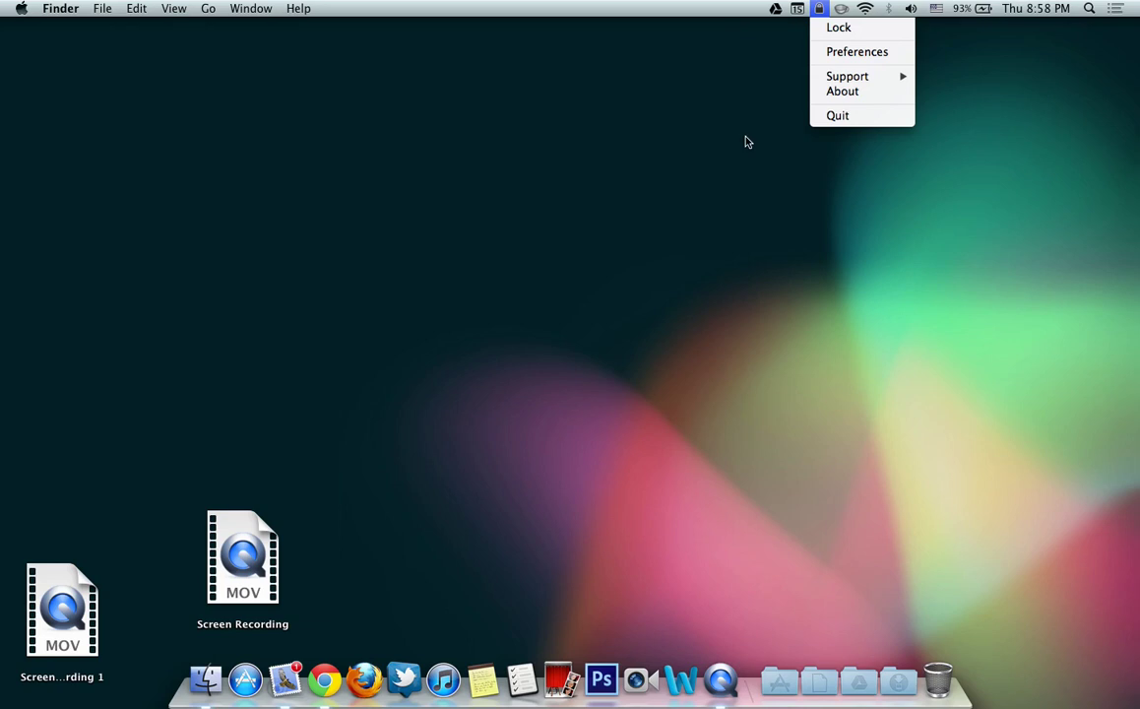
View the Lock menu's Support submenu with Site and Twitter links, then reopen the menu.
left_click(819, 9)
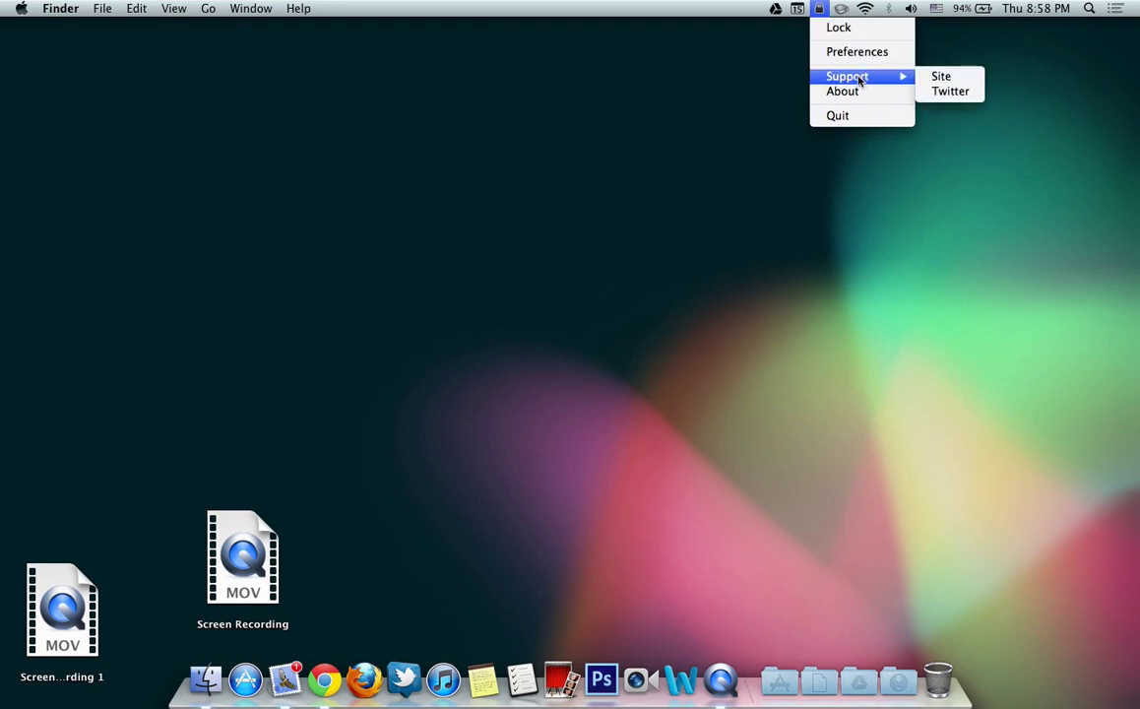
left_click(819, 9)
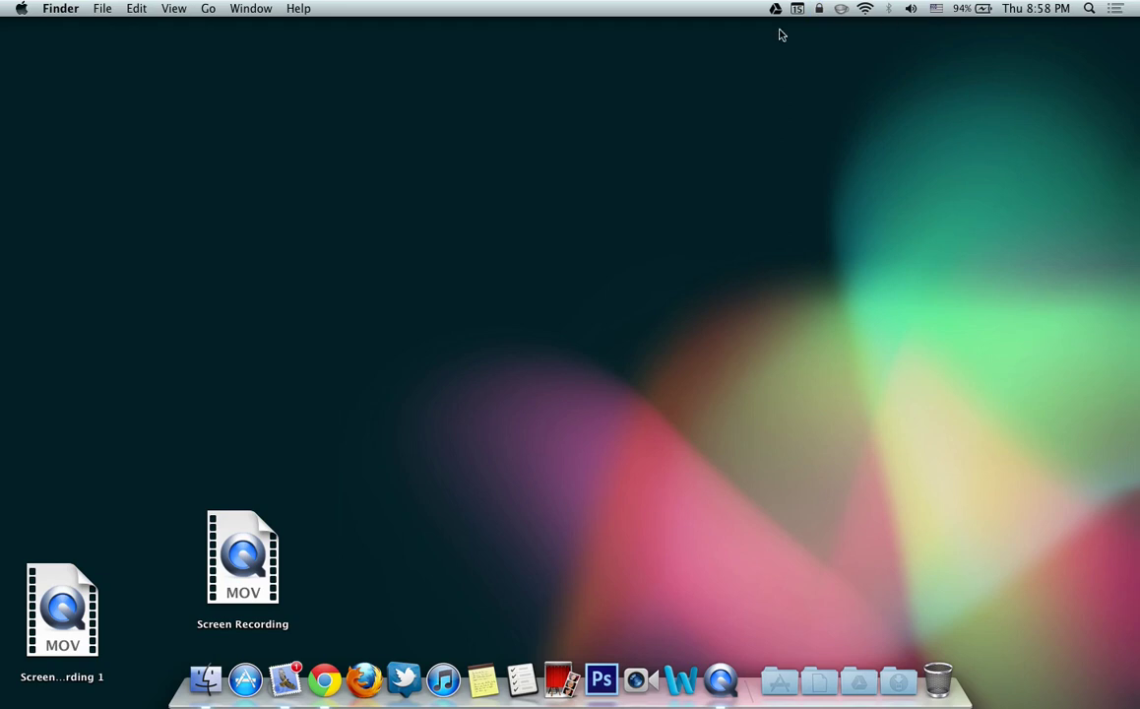
left_click(819, 12)
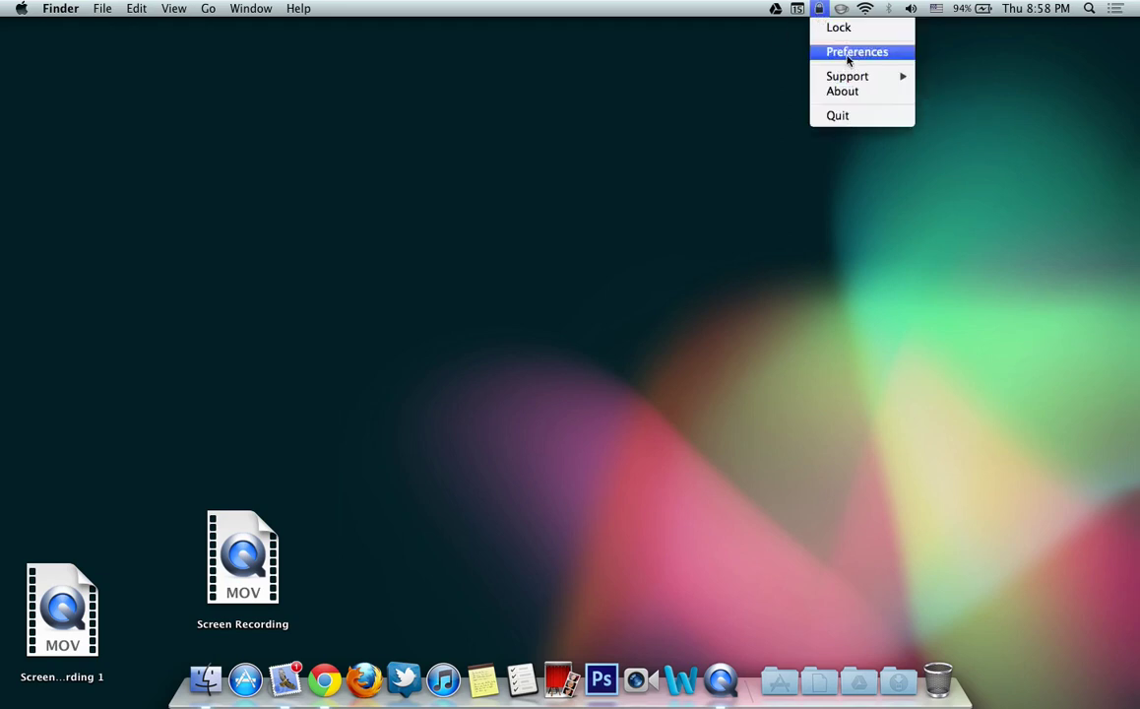
Open Lock Preferences, nudge the window, review the Just Lock settings, and close it.
left_click(848, 53)
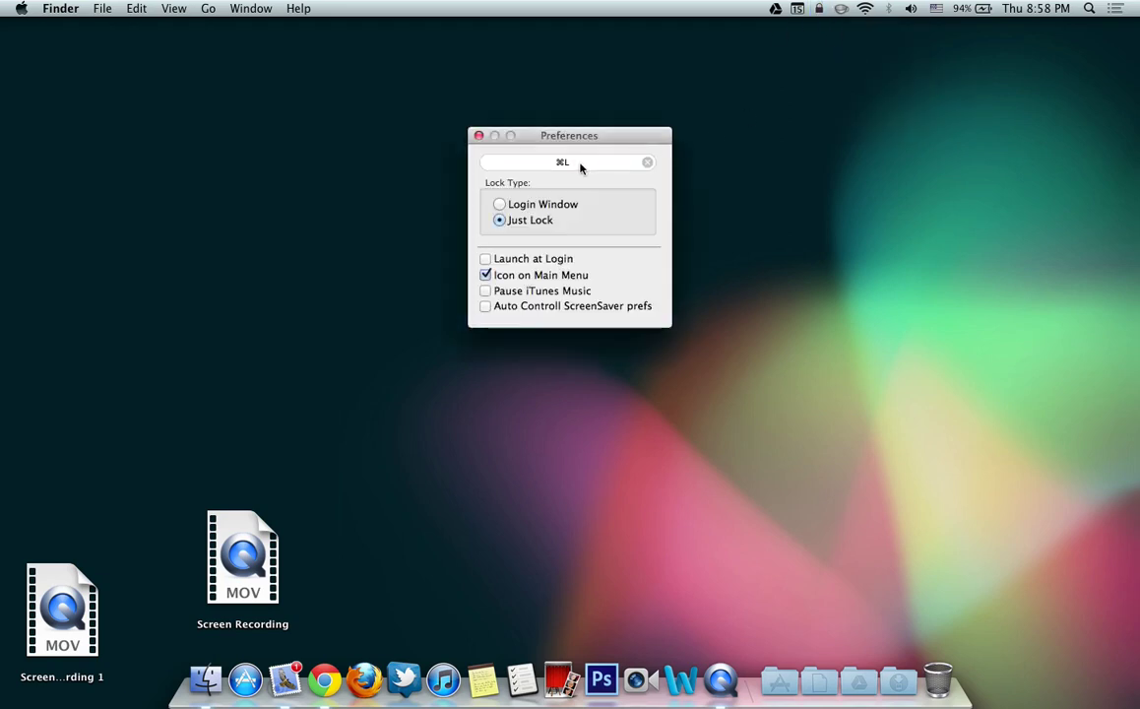
left_click_drag(588, 140, 598, 134)
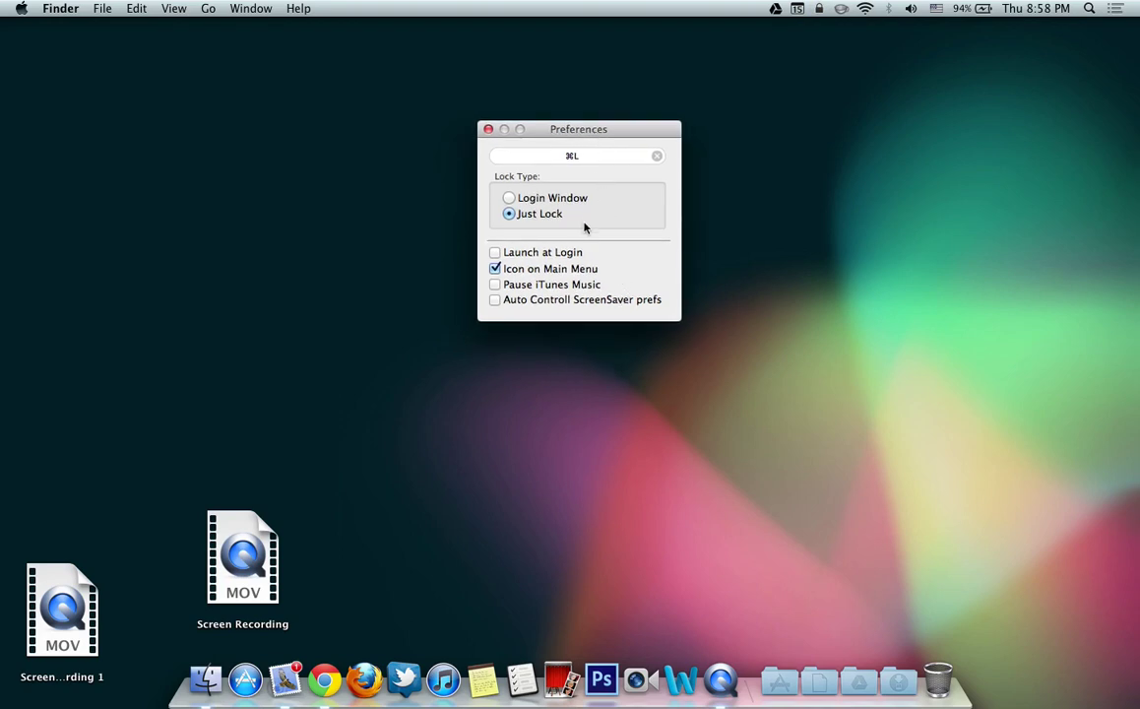
left_click(489, 130)
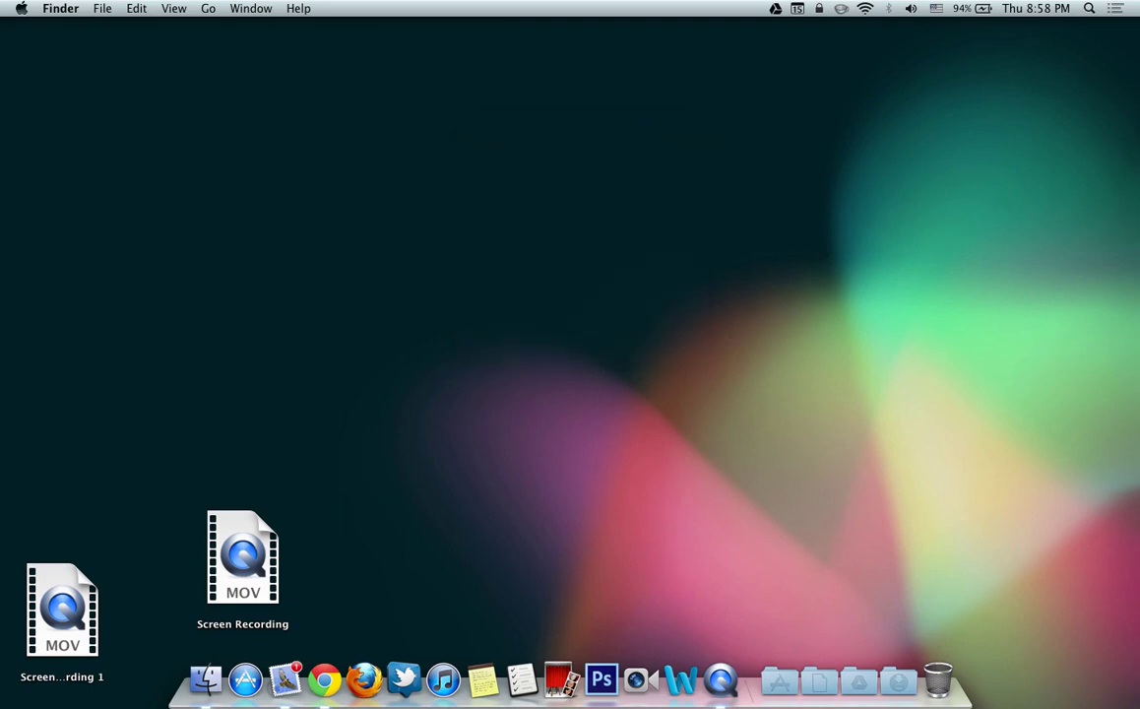
left_click(841, 9)
mouse_move(877, 66)
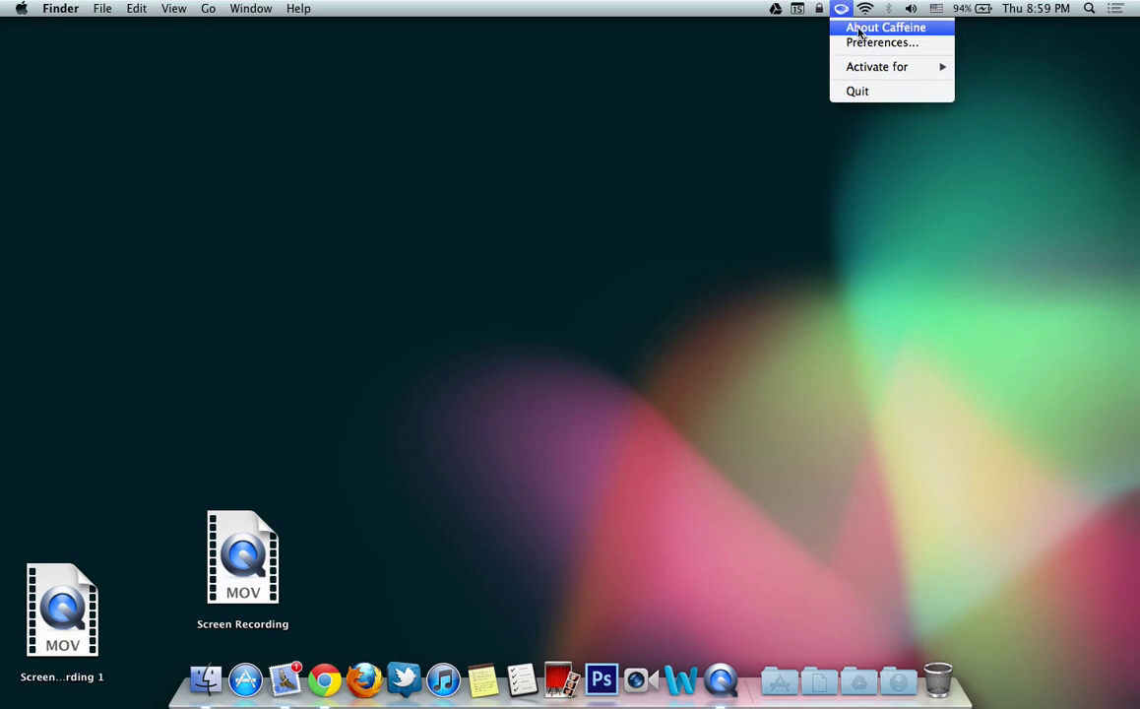
left_click(841, 9)
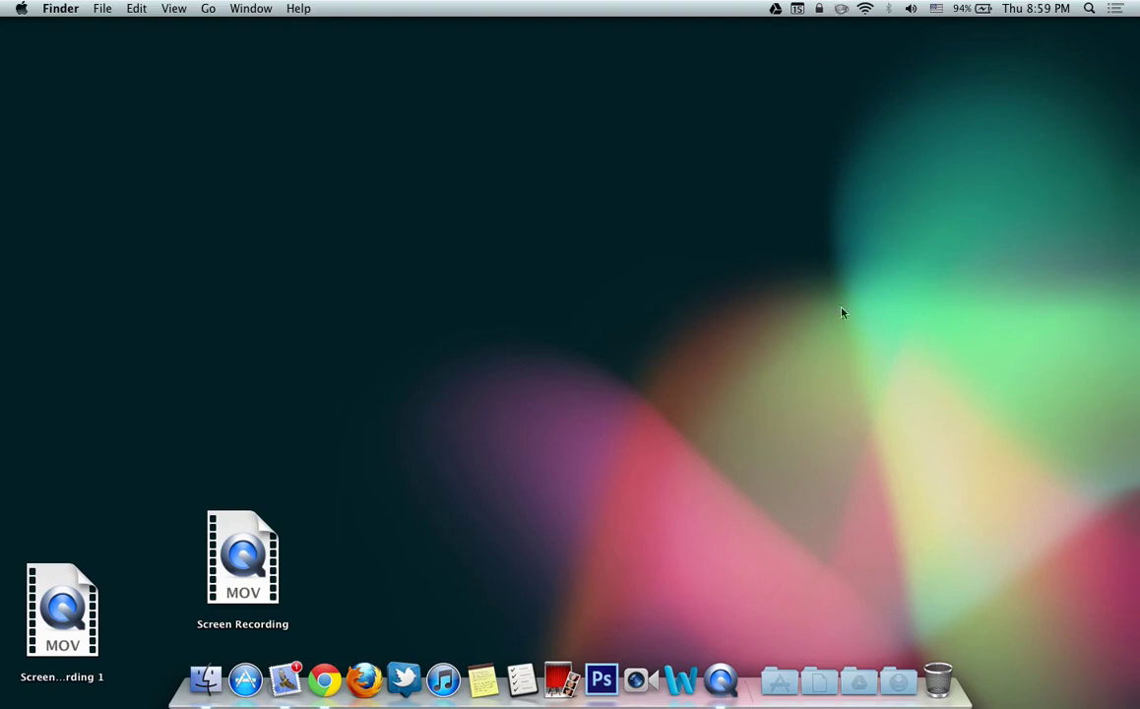
left_click_drag(813, 287, 756, 347)
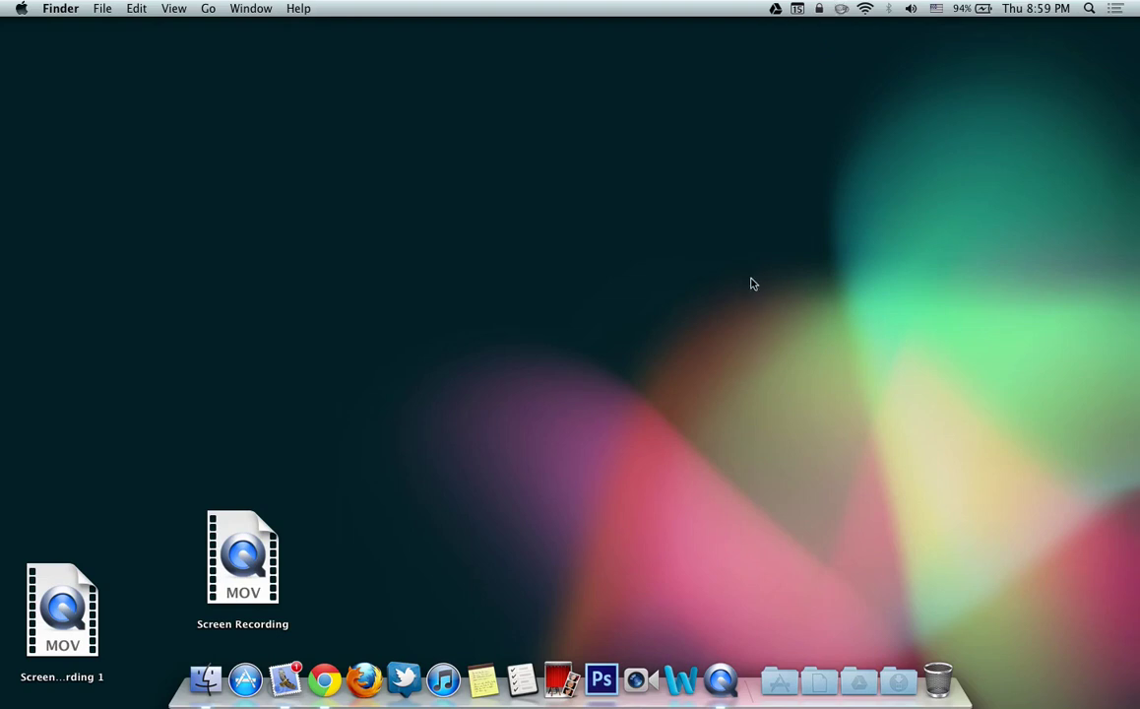